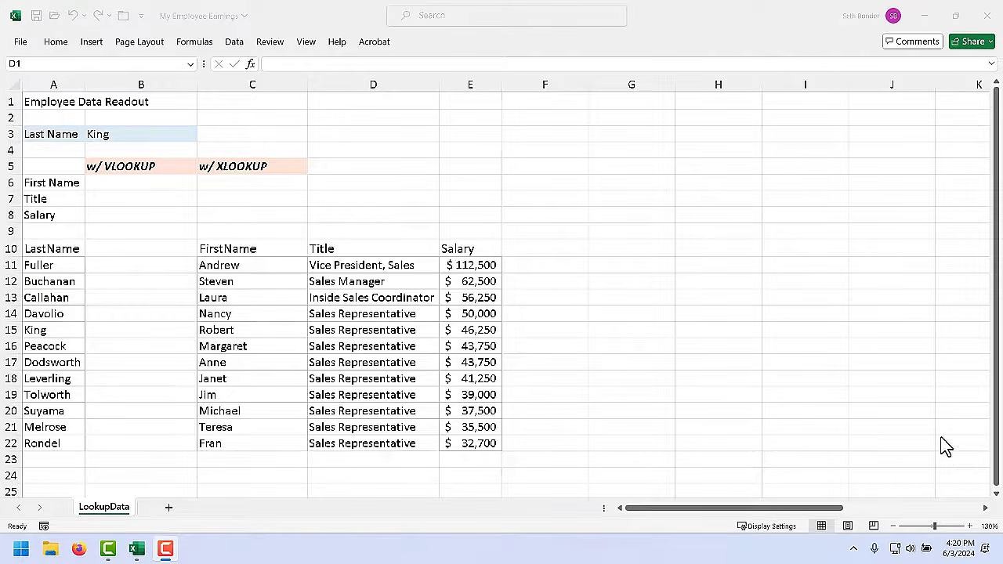
Review the King last-name entry in B3 and the First Name, Title and Salary result cells
click(343, 107)
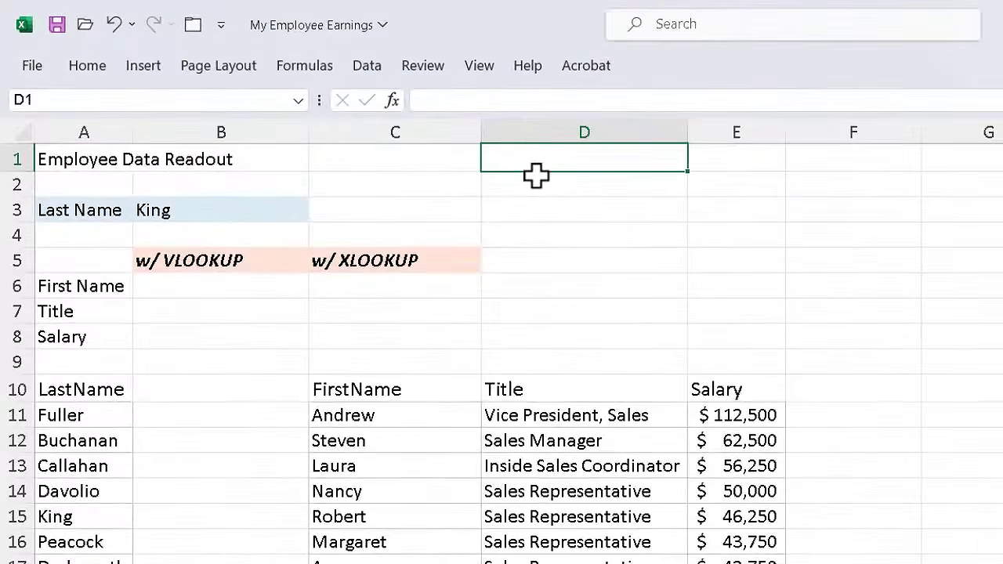
click(252, 209)
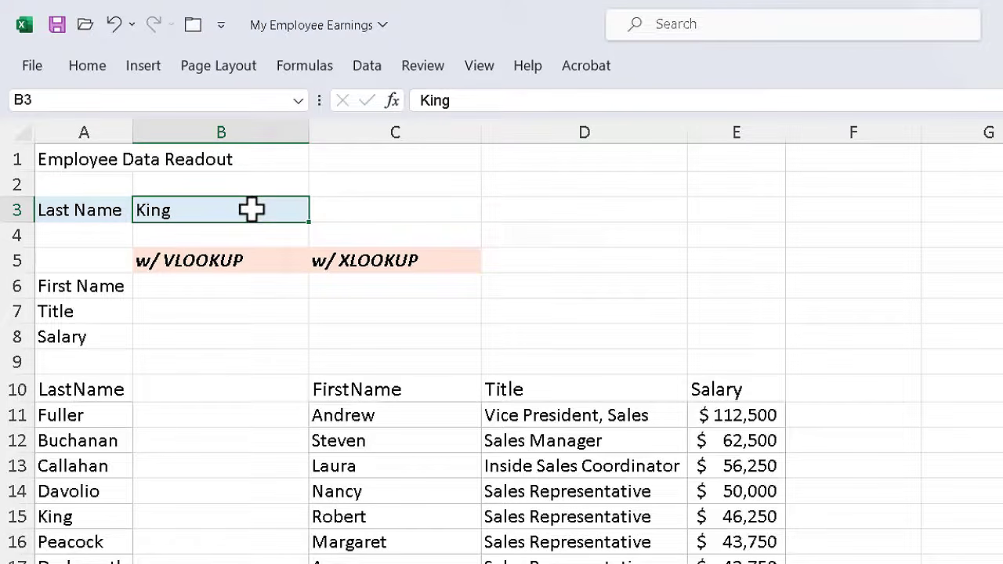
click(240, 287)
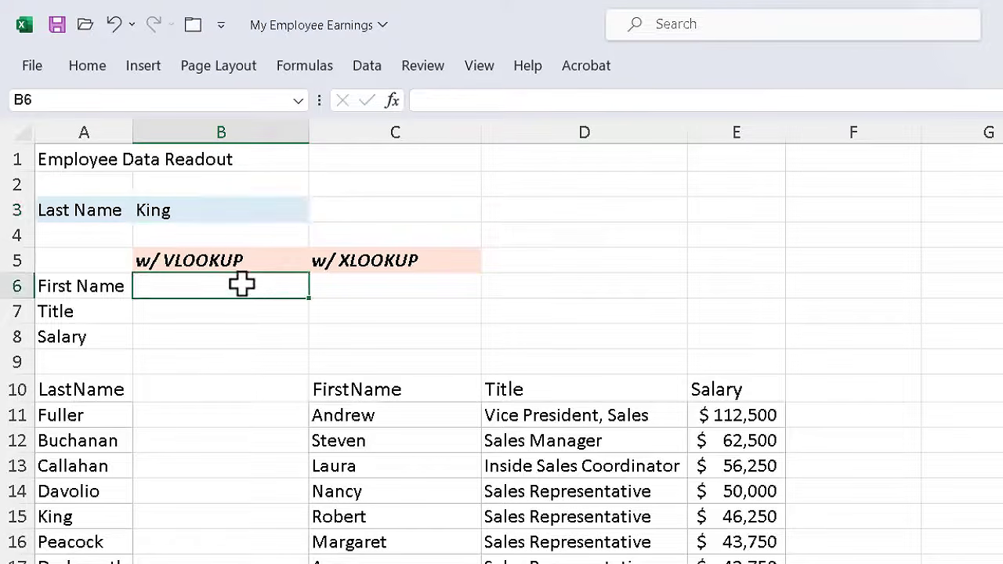
click(244, 314)
click(244, 338)
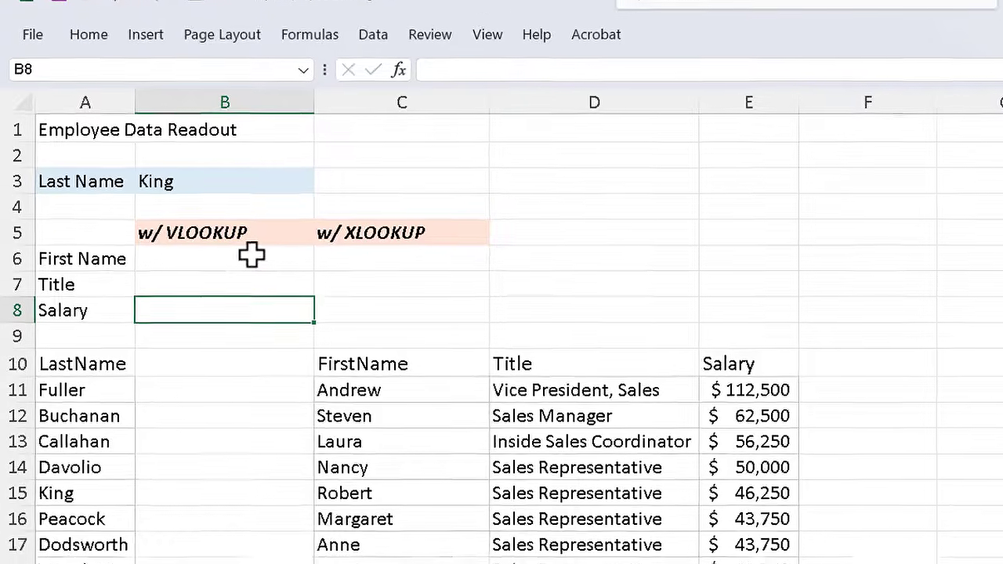
Enter =vlookup(B3,A10:E22,3,false) in B6 to return King's first name
click(247, 283)
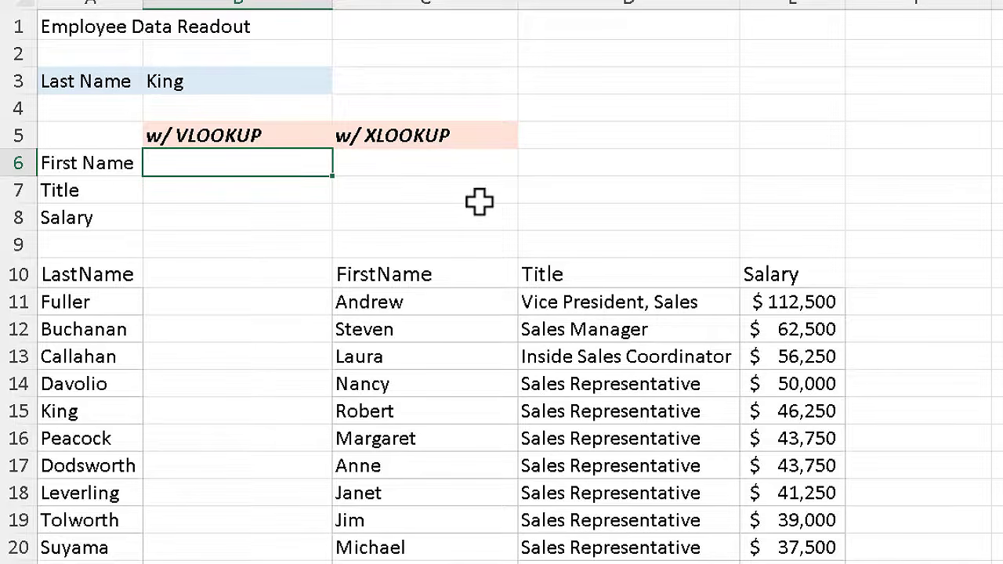
text(=vlooku)
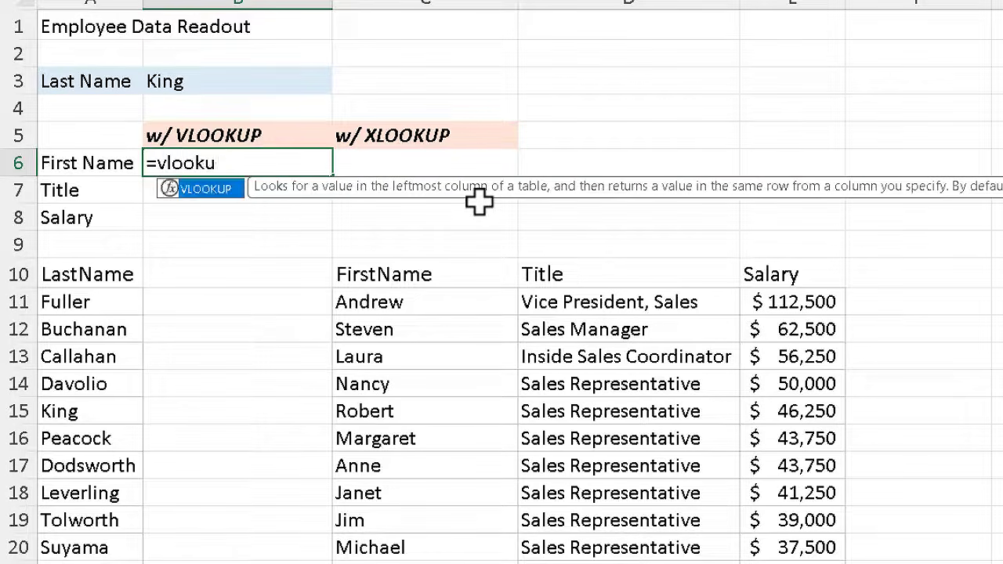
text(p()
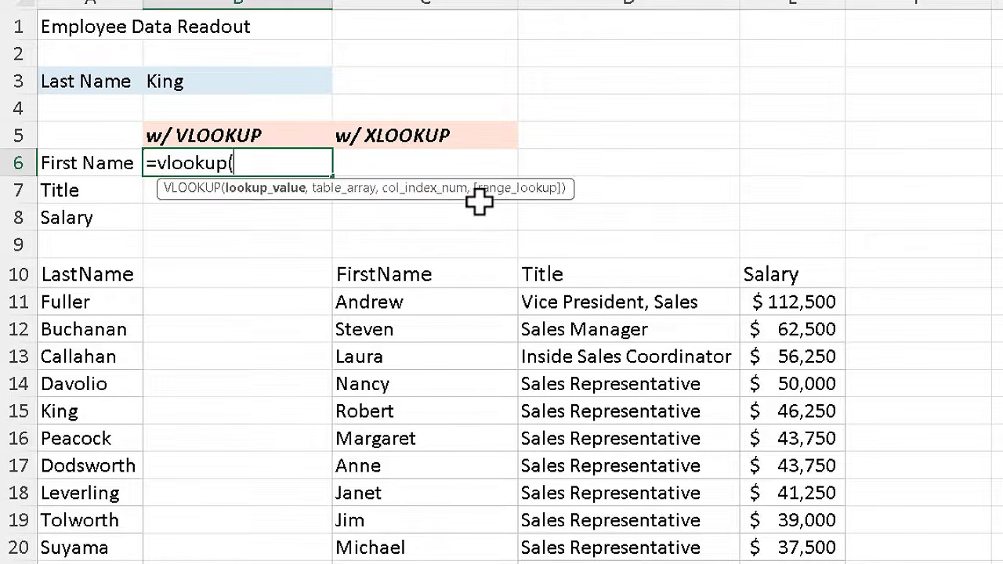
click(219, 82)
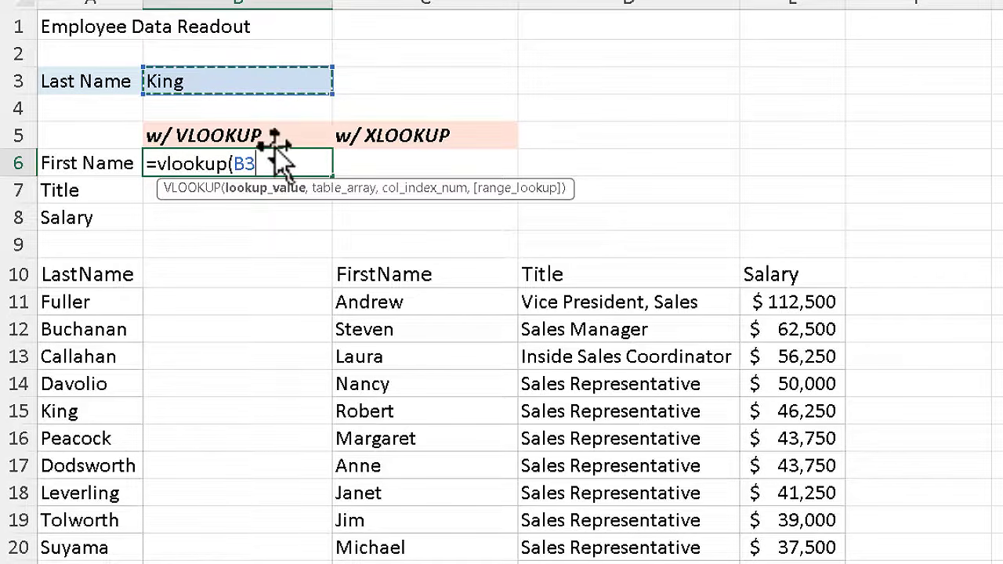
text(,)
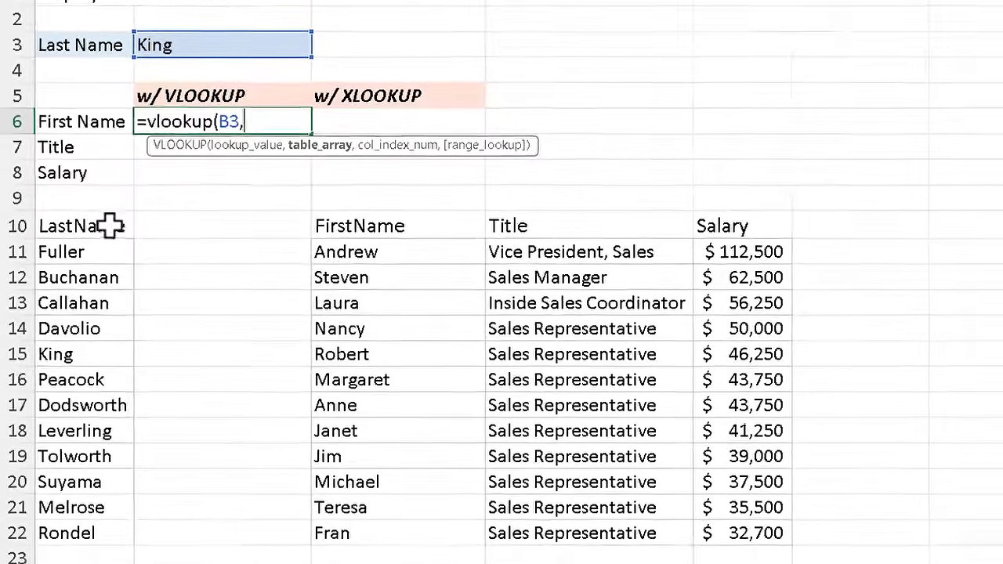
drag(97, 219, 725, 524)
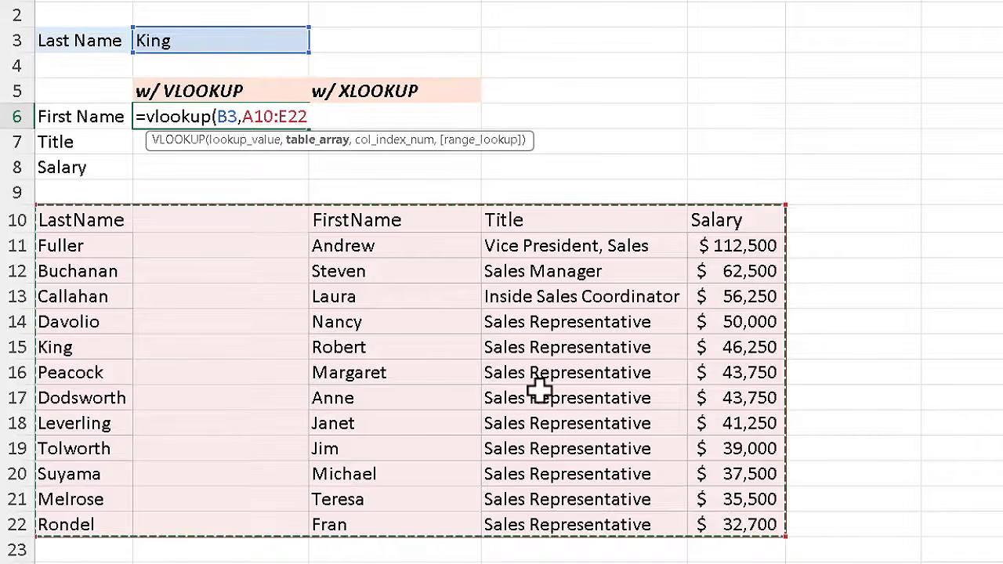
text(,)
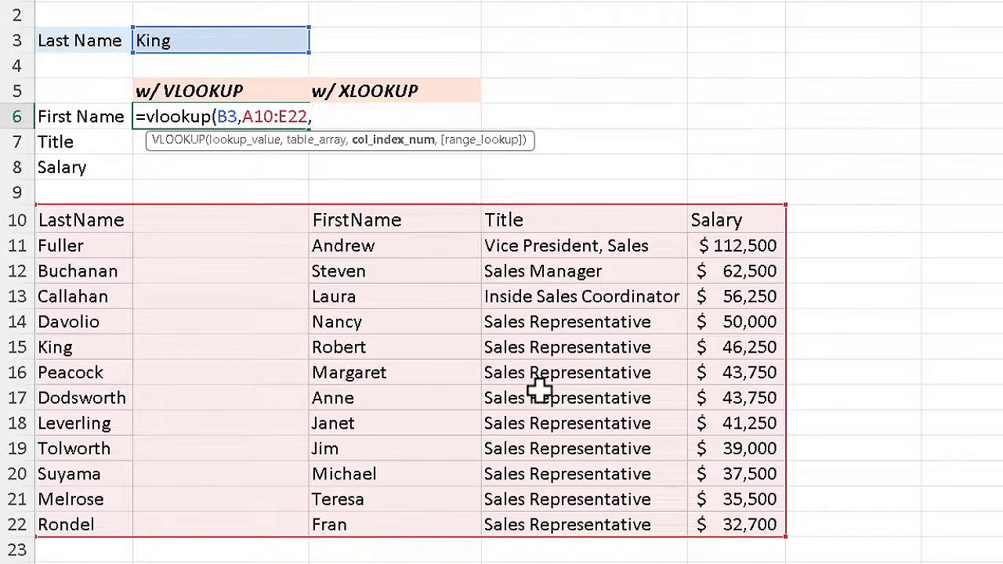
text(3,)
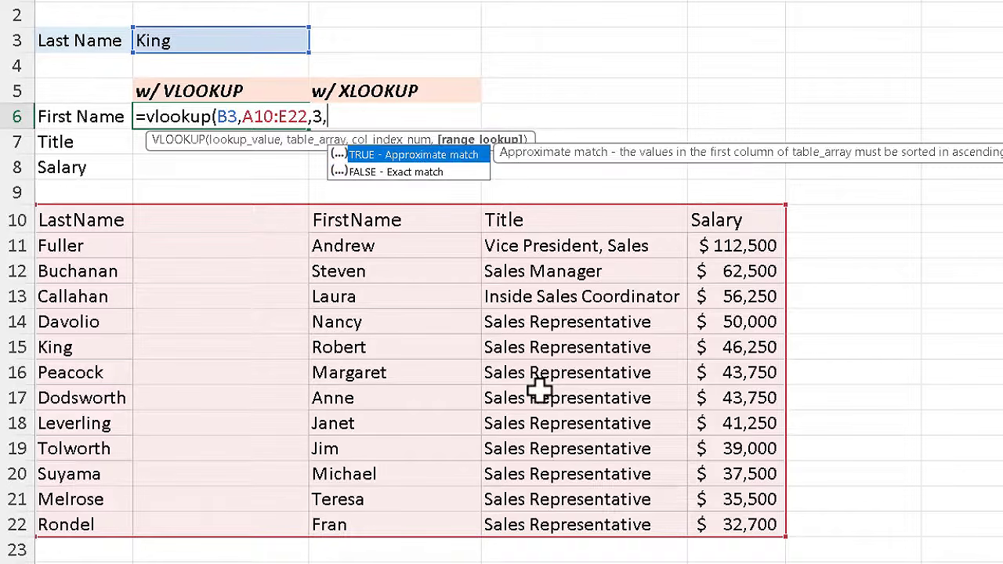
text(false))
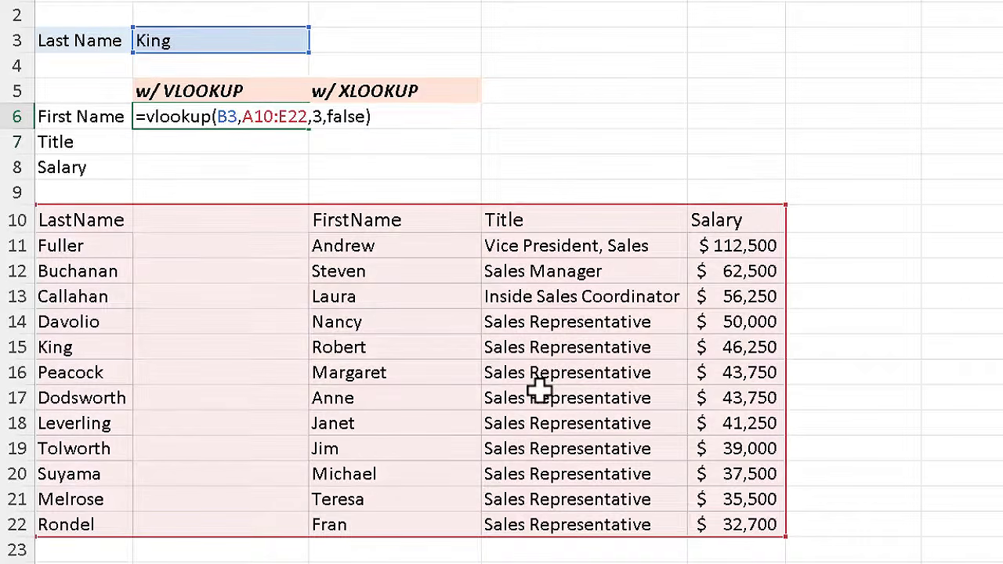
key(Return)
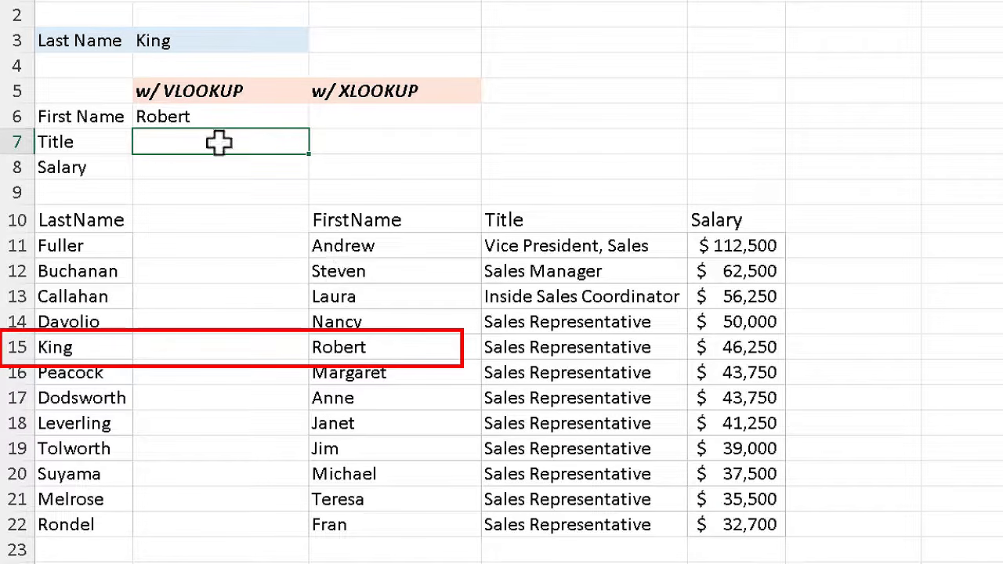
Fill B6's lookup down to B8 and correct the Title formula to =VLOOKUP(B3,A10:E22,4,FALSE)
click(222, 114)
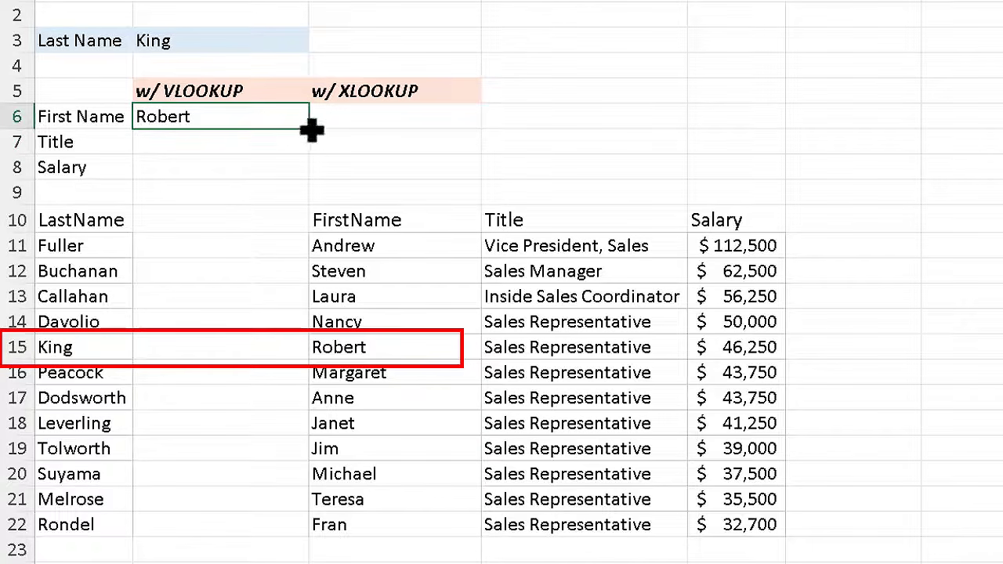
drag(311, 131, 311, 174)
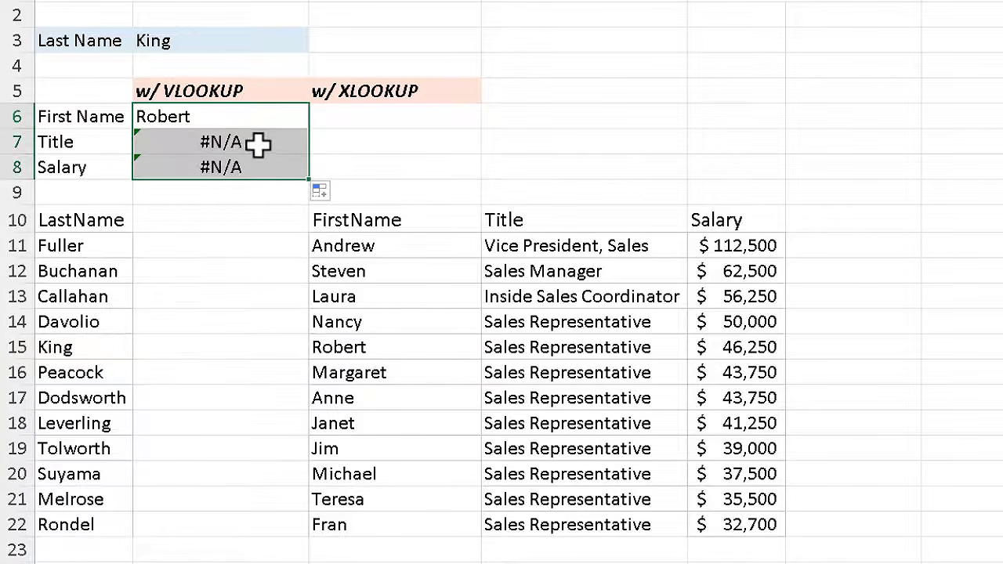
click(259, 143)
double_click(265, 146)
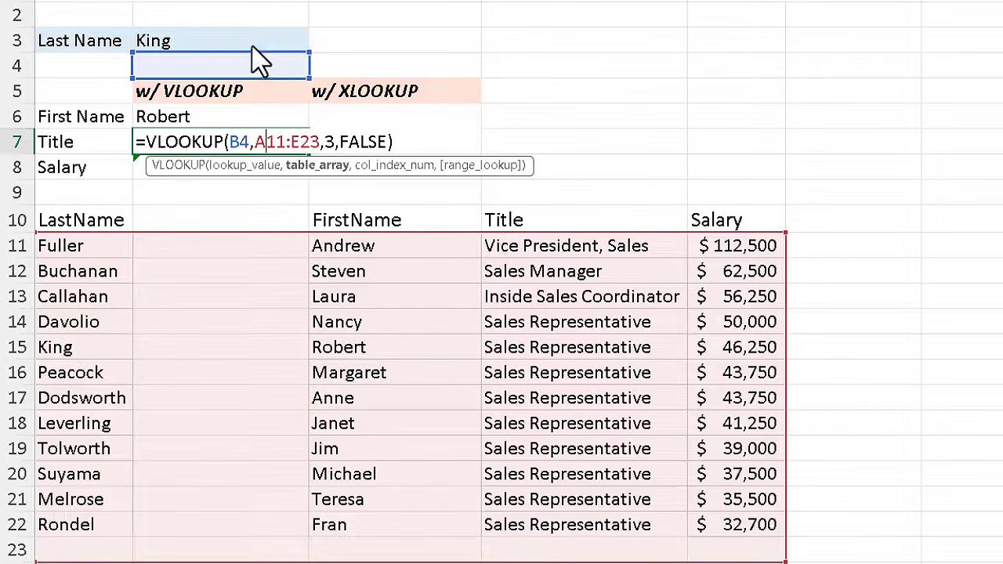
drag(263, 57, 262, 35)
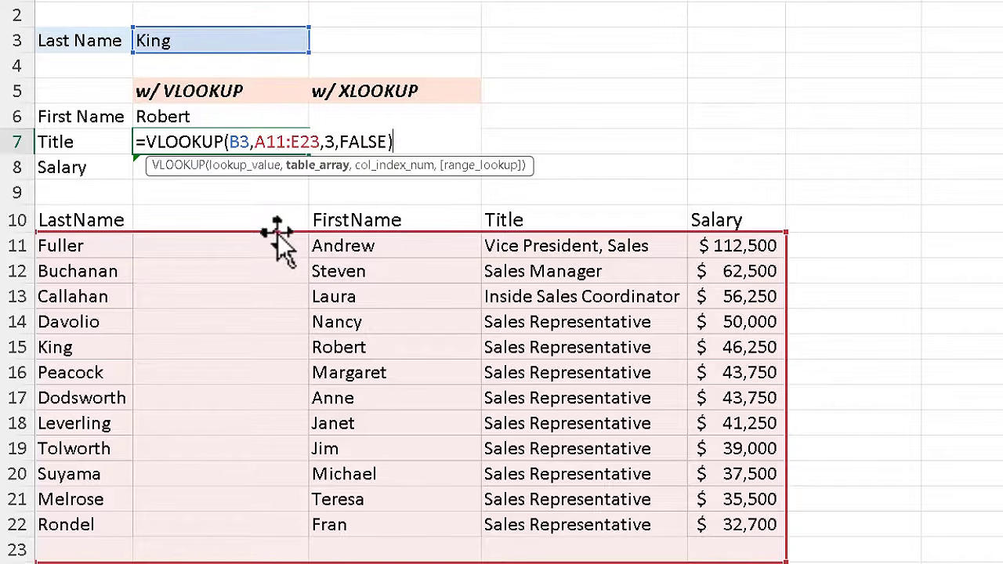
drag(278, 232, 279, 207)
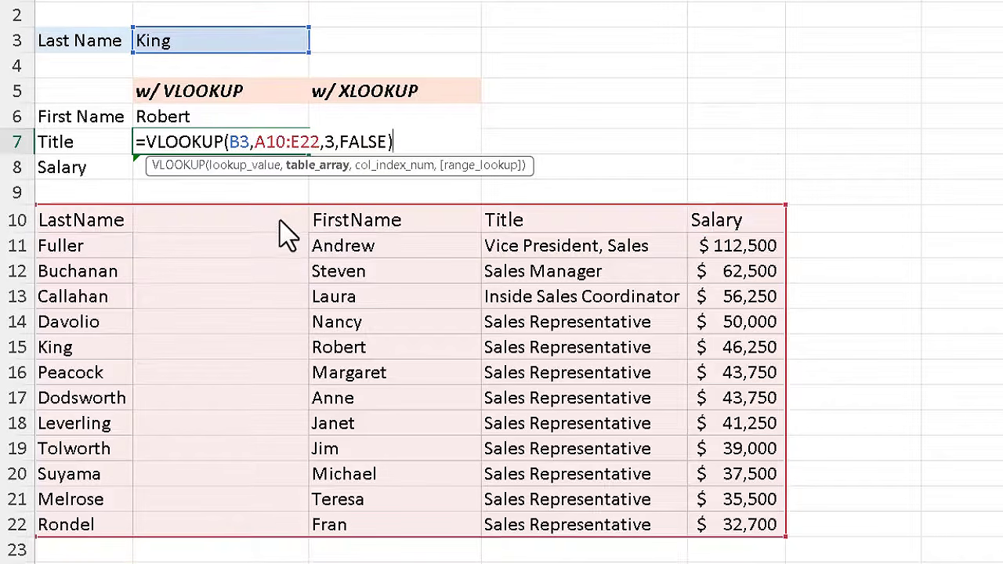
double_click(330, 142)
text(4)
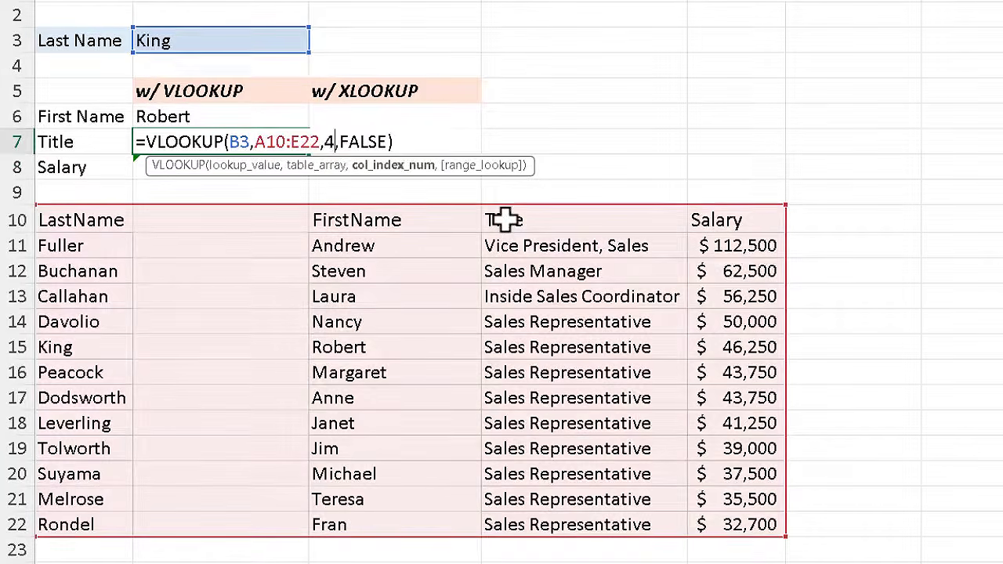
key(Return)
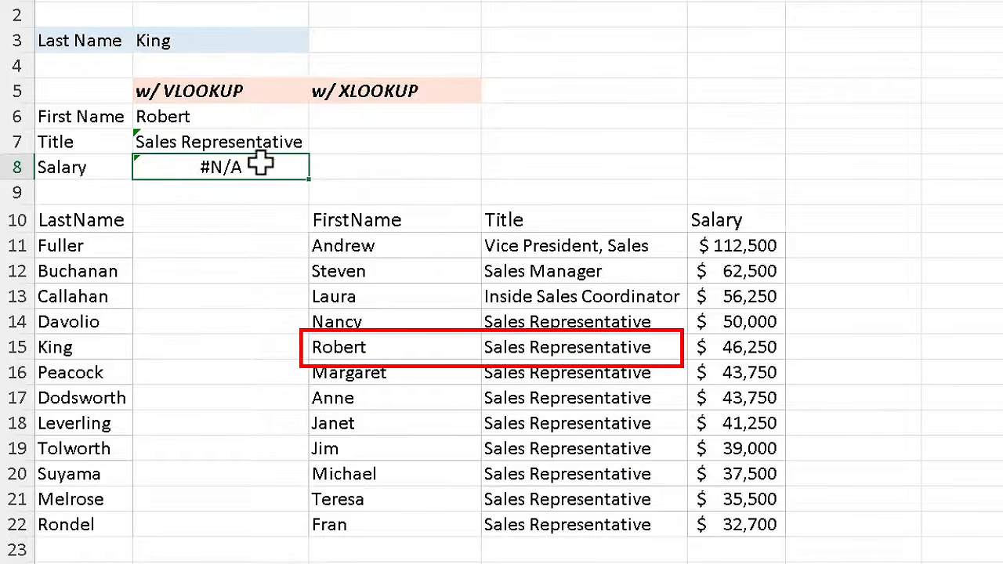
Correct B8's formula to =VLOOKUP(B3,A10:E22,5,FALSE) so it returns the salary 46250
double_click(260, 162)
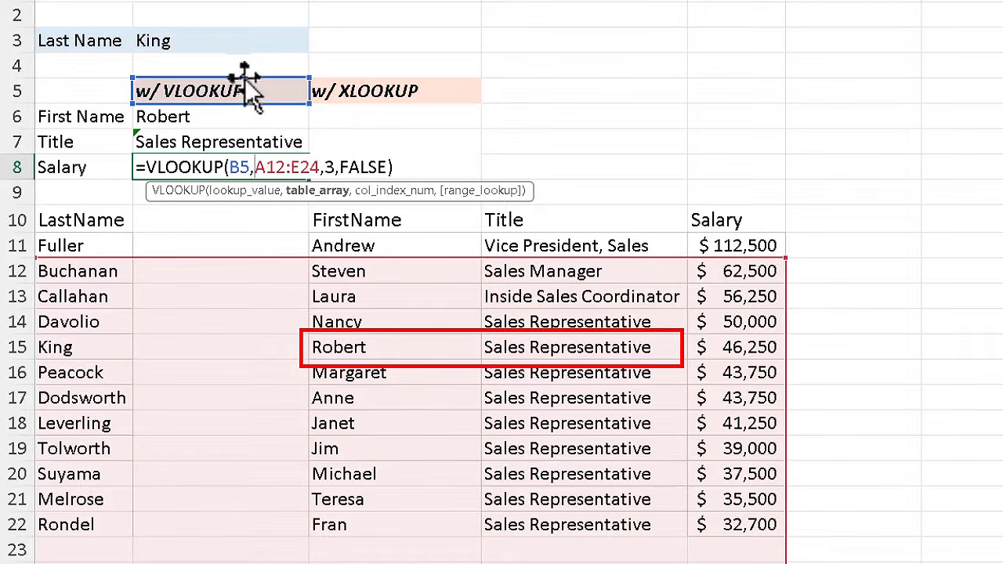
drag(251, 85, 252, 46)
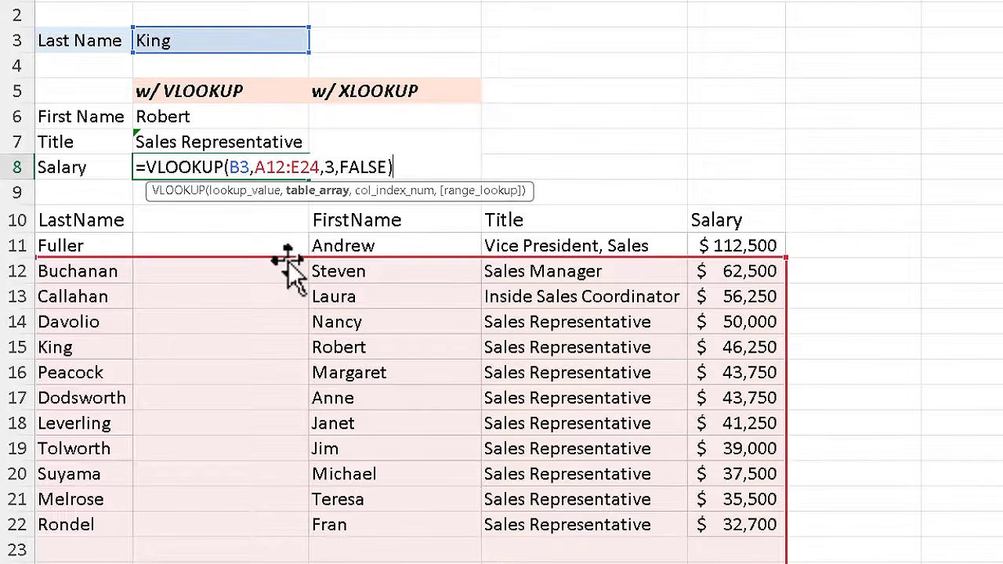
drag(287, 258, 291, 232)
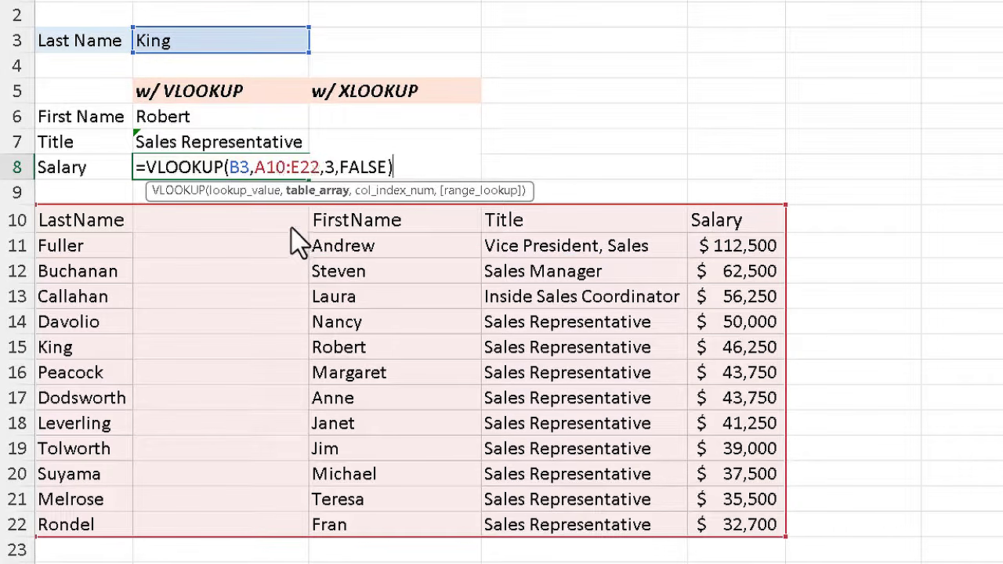
click(332, 167)
text(5)
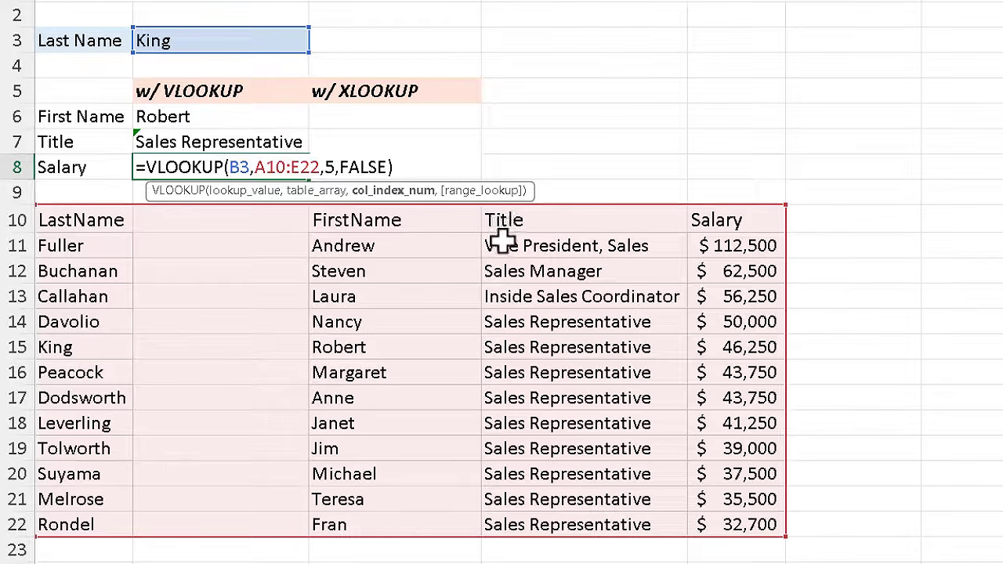
key(Return)
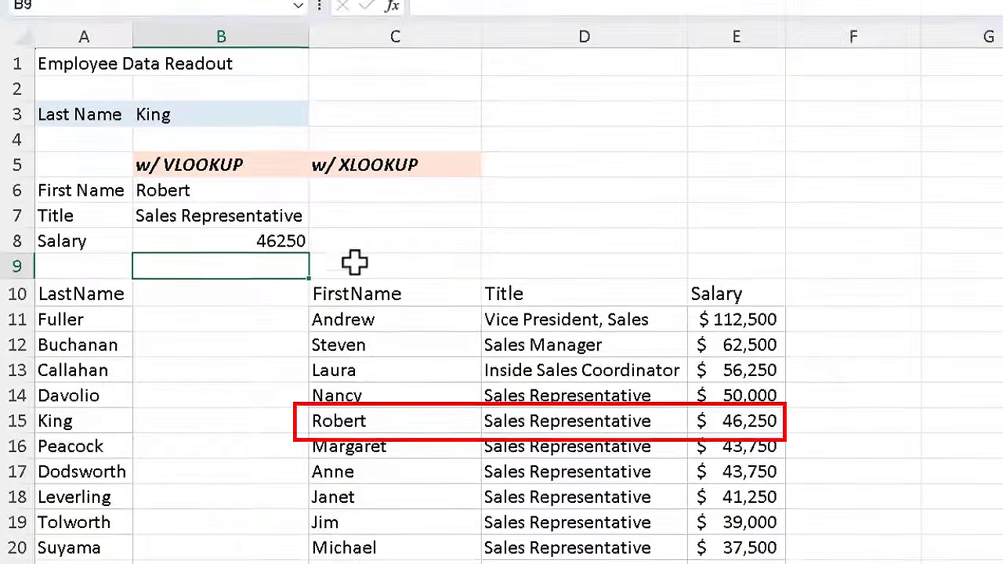
click(266, 164)
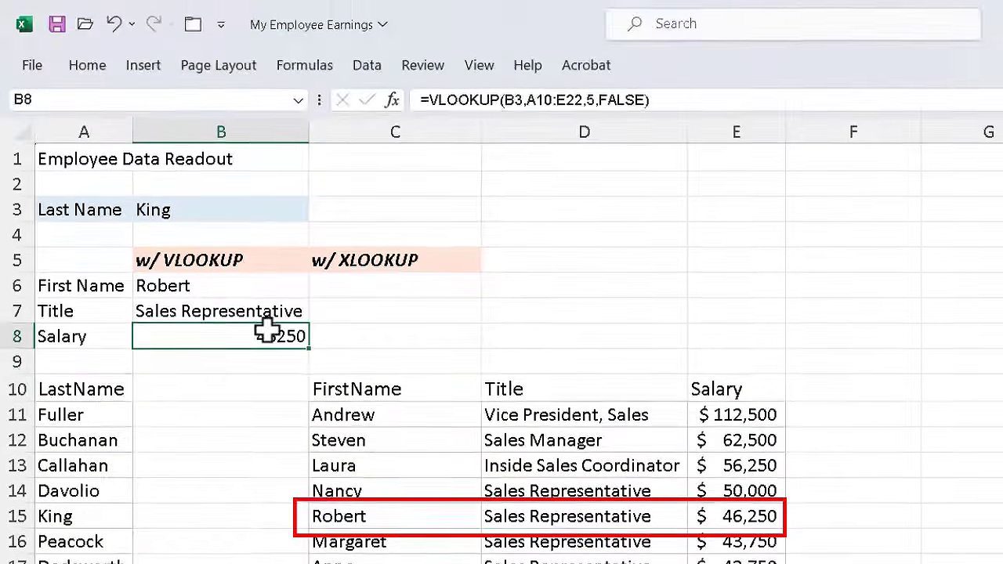
Apply Accounting number format to B8 so the salary reads $ 46,250.00
click(87, 69)
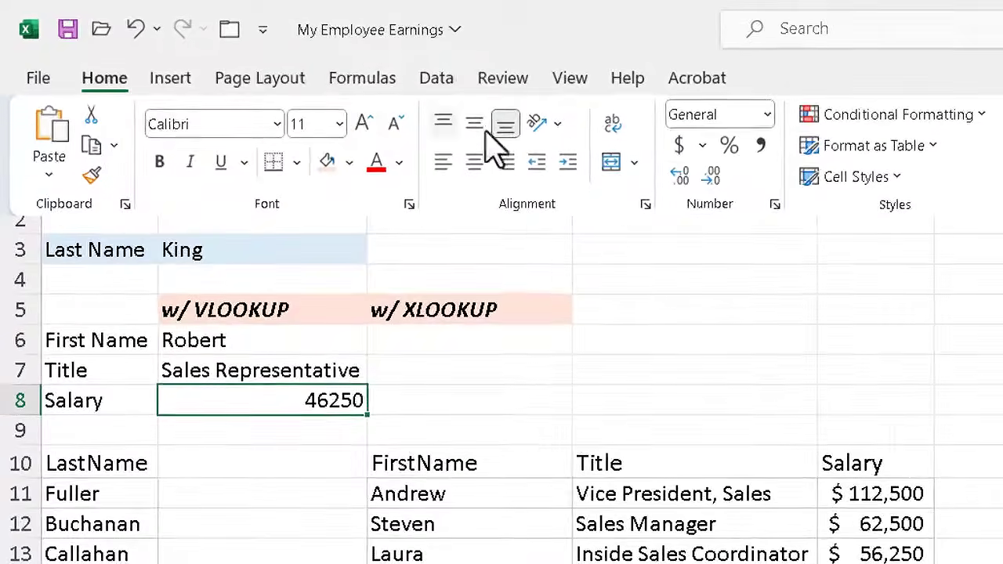
click(678, 149)
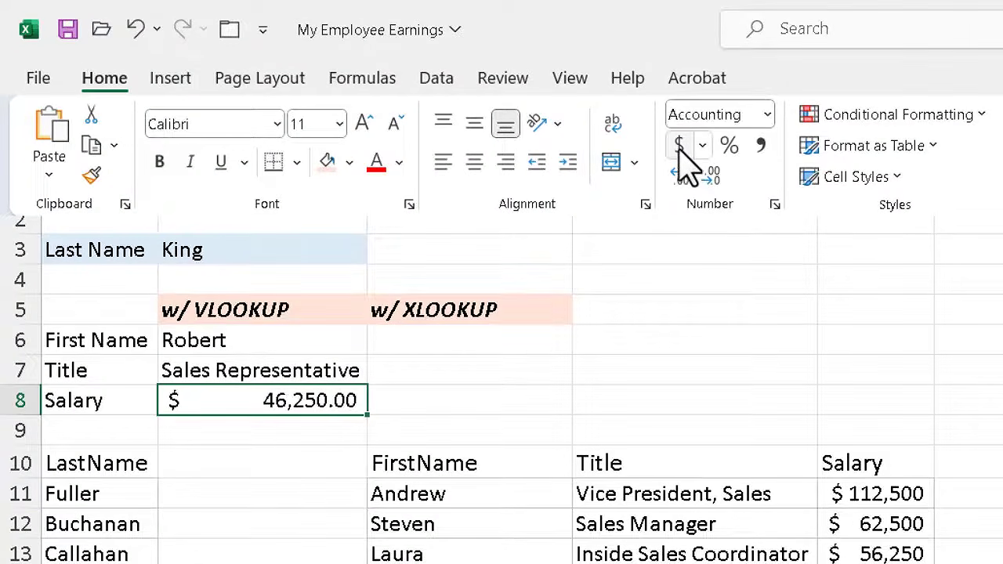
click(665, 380)
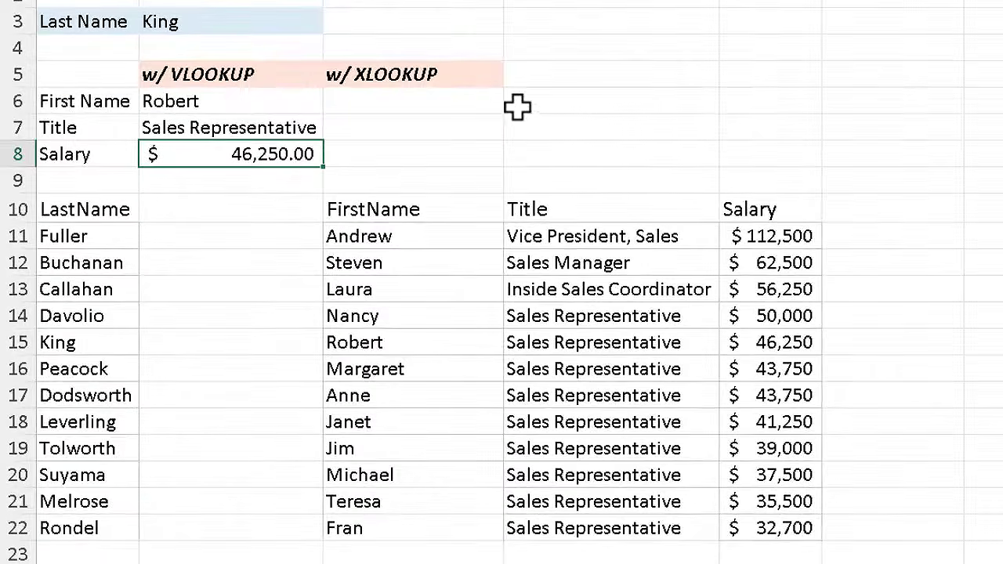
In C6, begin the formula =xlookup(B3, using the last name as lookup value
click(444, 100)
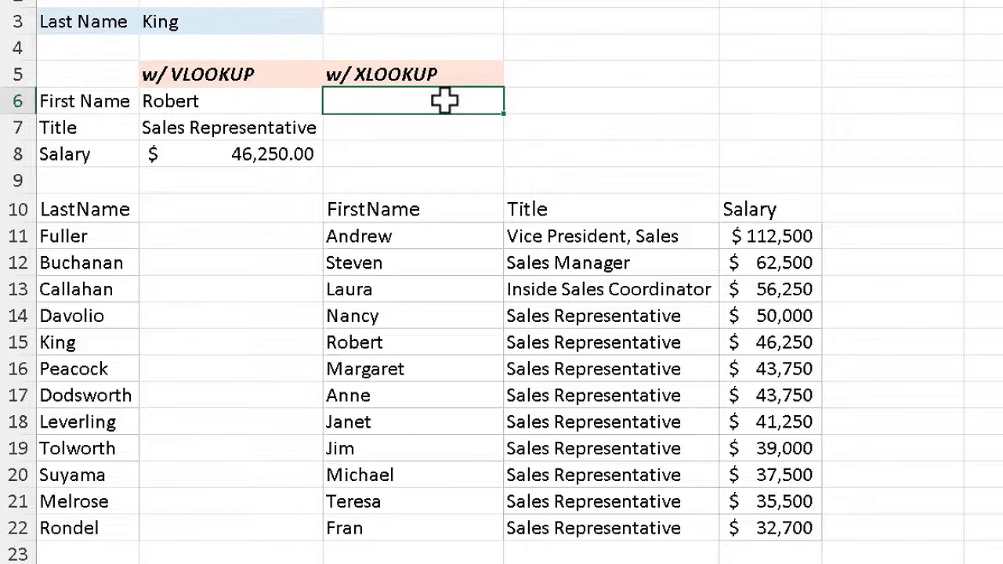
click(443, 100)
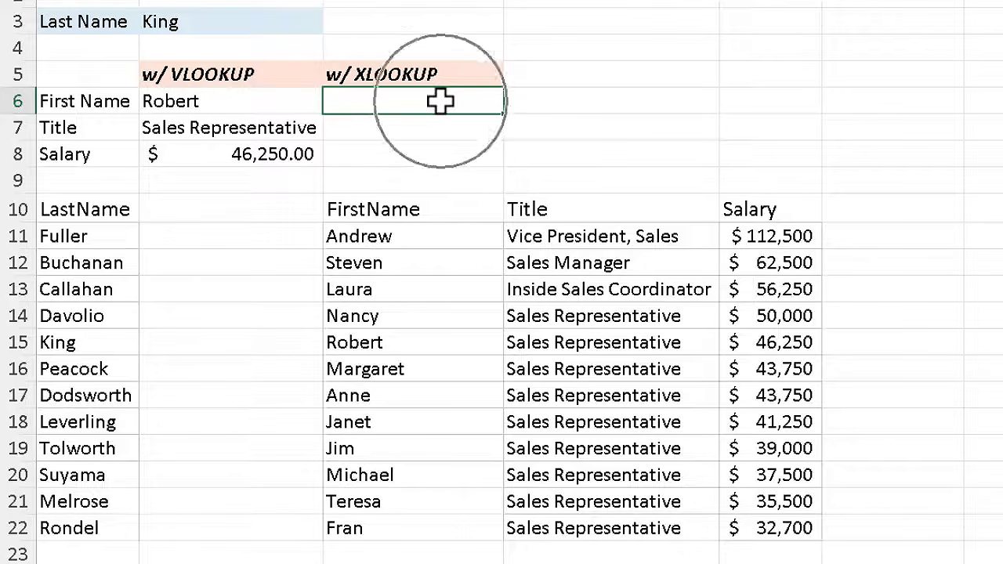
text(=x)
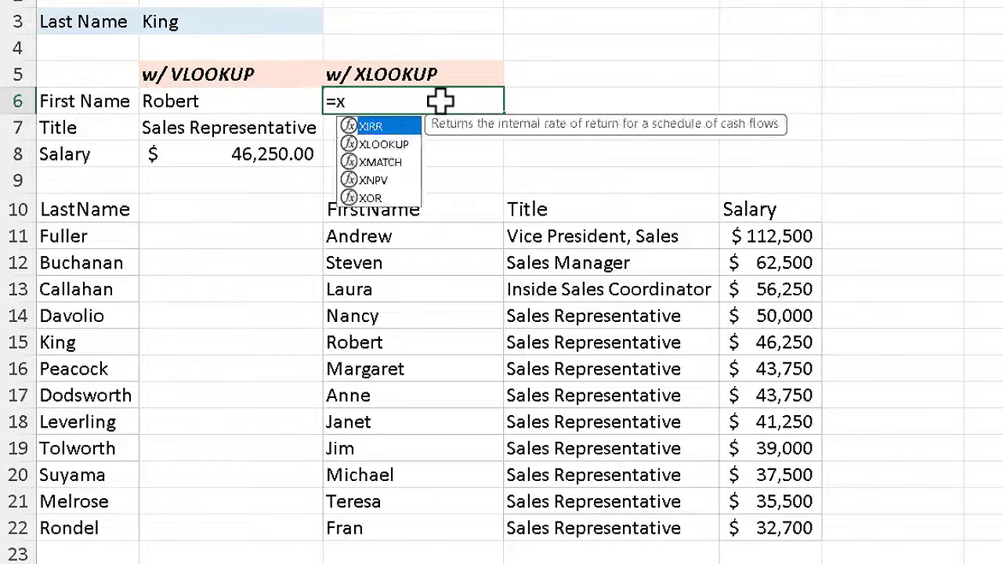
text(lookup)
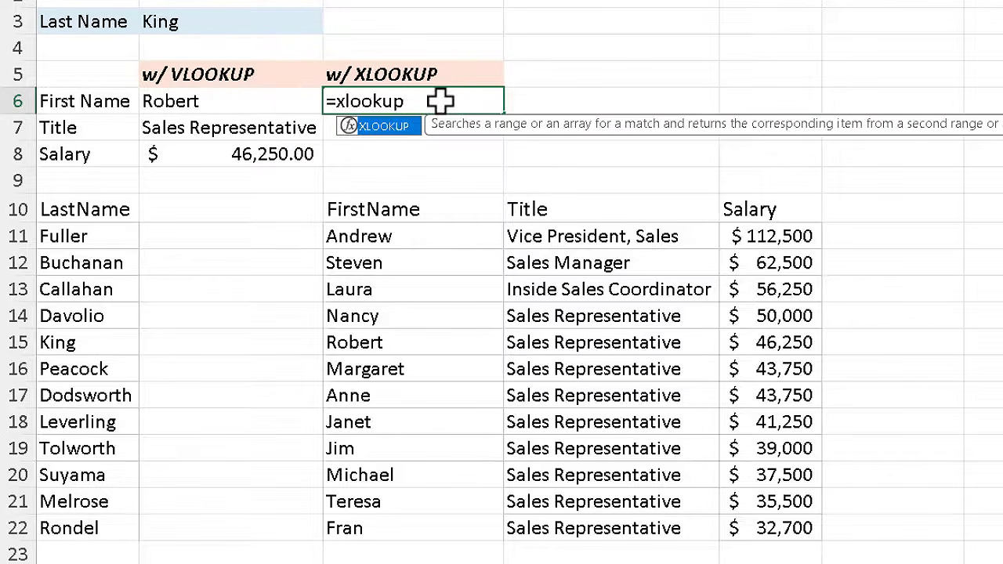
text(()
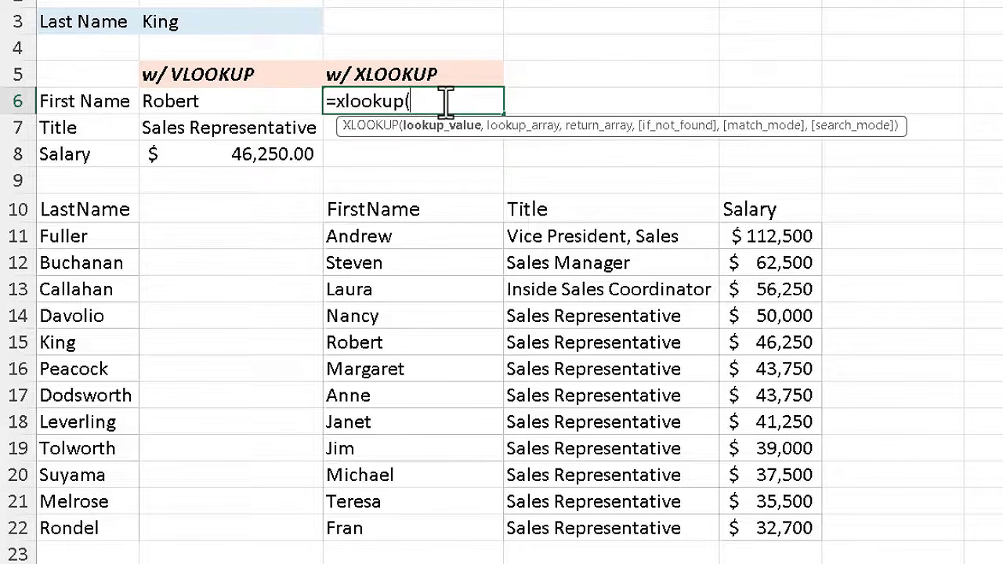
click(190, 21)
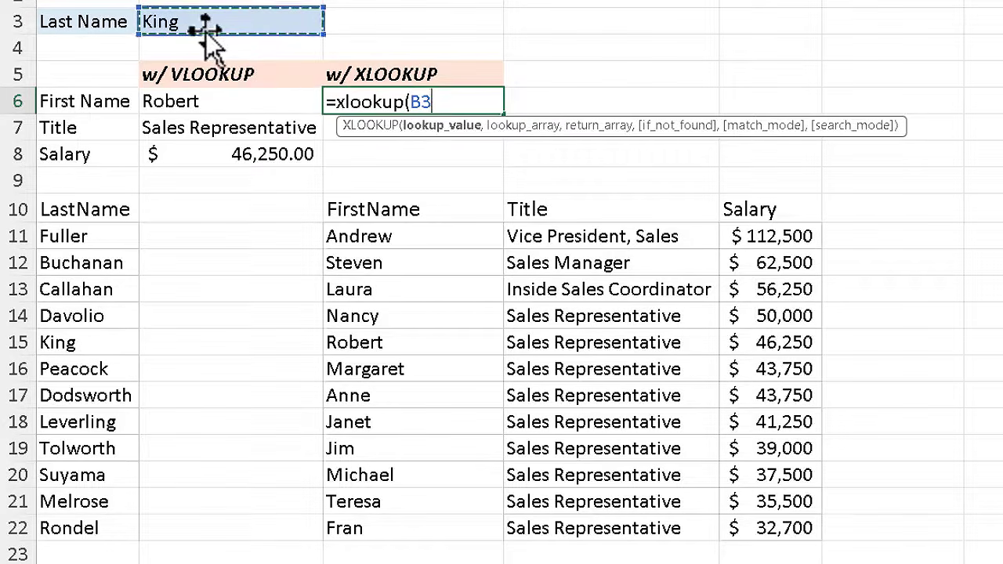
text(,)
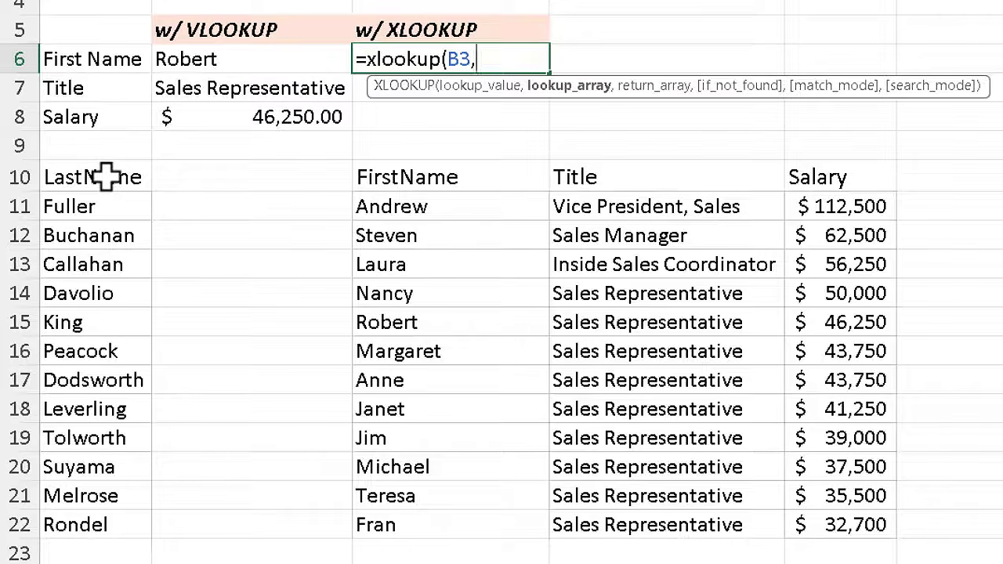
Finish the XLOOKUP with lookup array A10:A22 and return array C10:E22, spilling results across row 6
drag(105, 177, 96, 523)
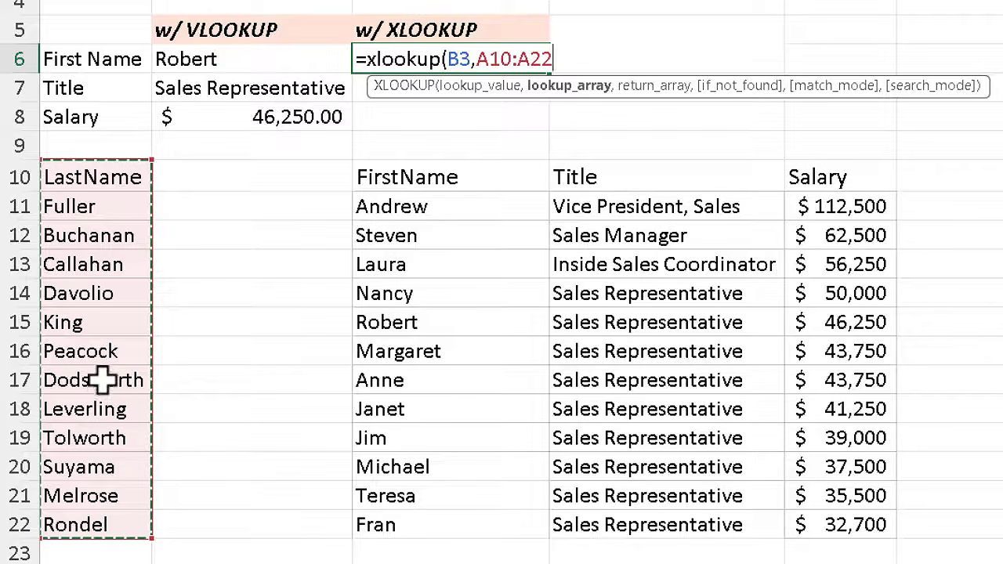
text(,)
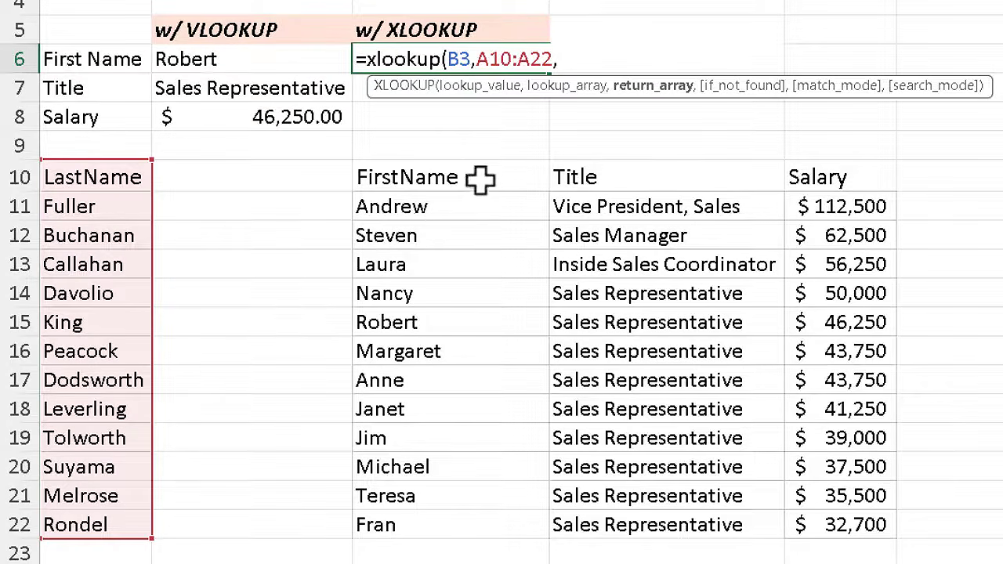
drag(481, 177, 841, 529)
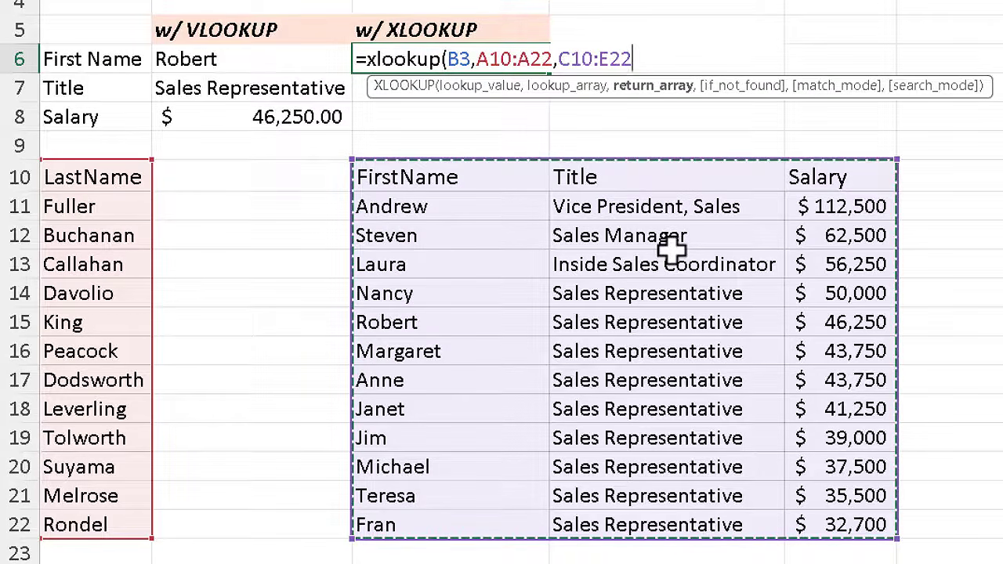
text())
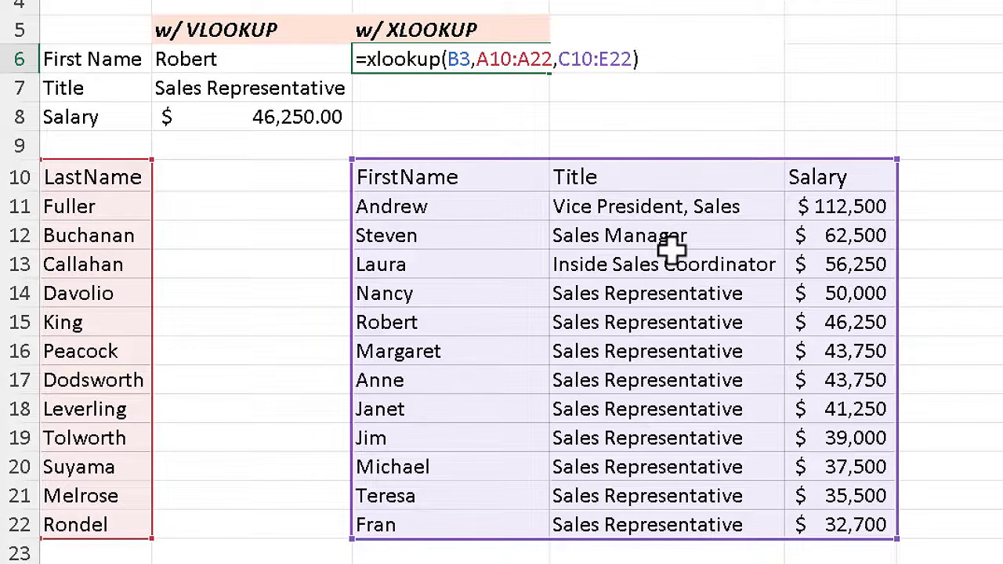
key(Return)
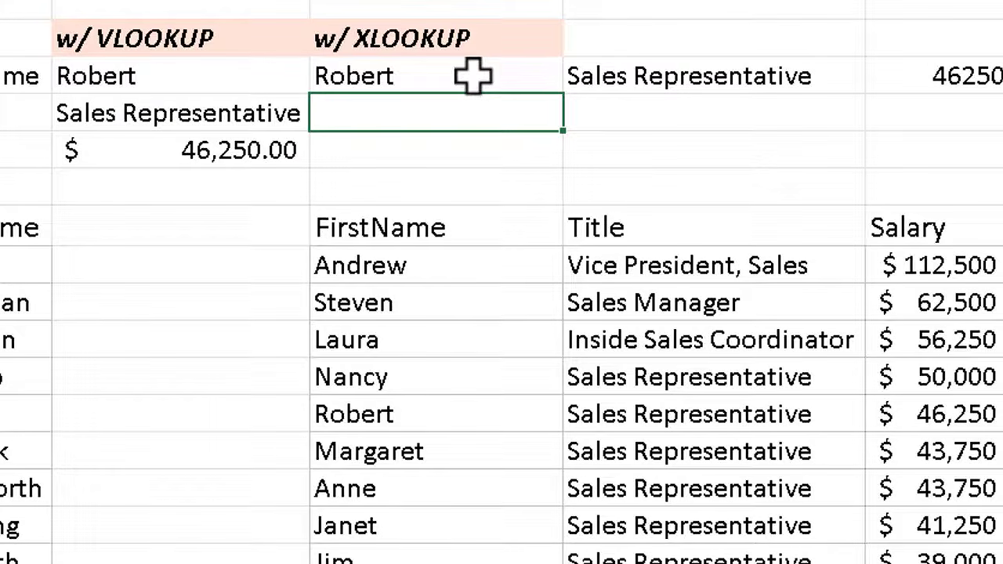
Wrap C6's formula as =transpose(XLOOKUP(B3,A10:A22,C10:E22)) so results fill C6 to C8
click(472, 76)
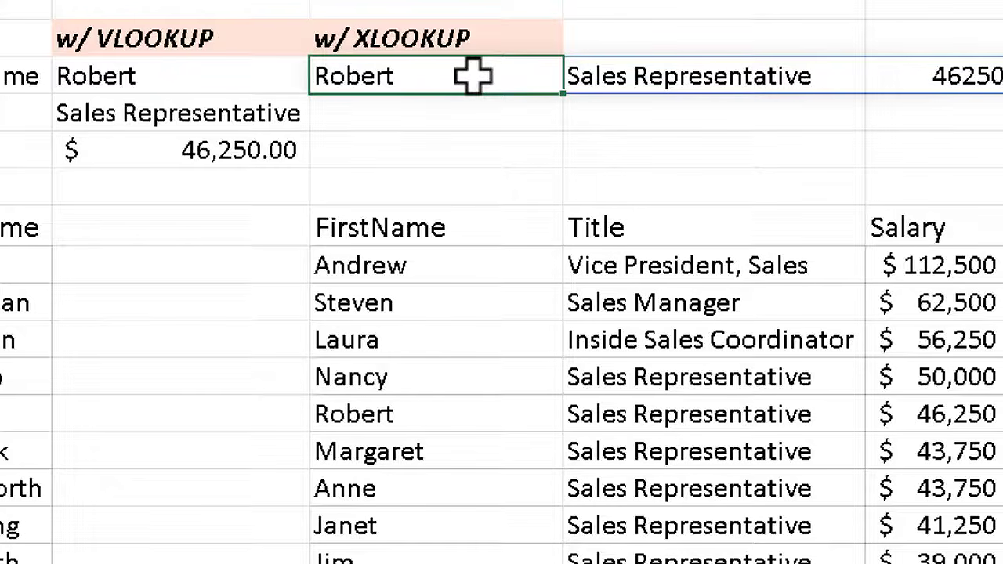
double_click(454, 76)
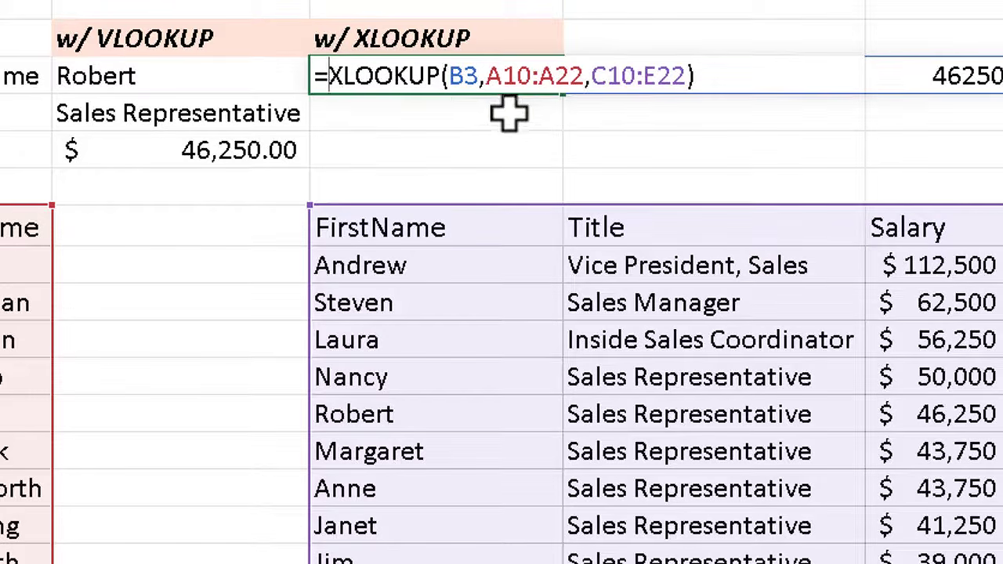
text(tra)
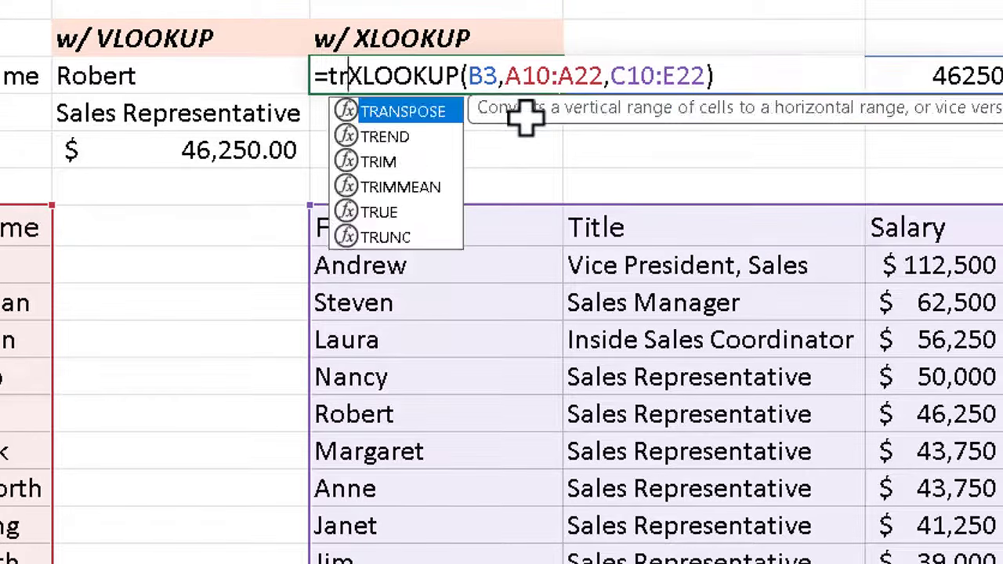
text(nspose)
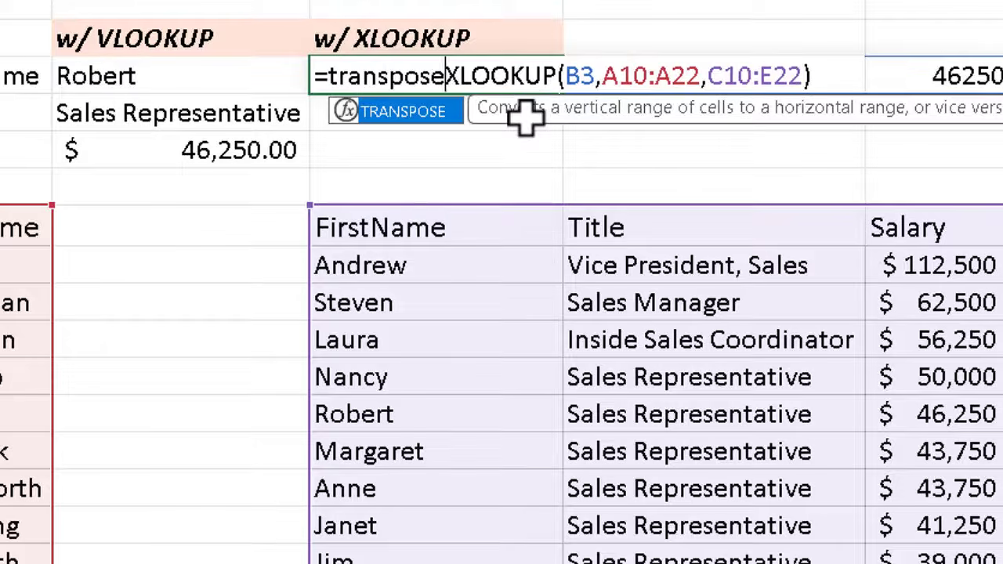
text(()
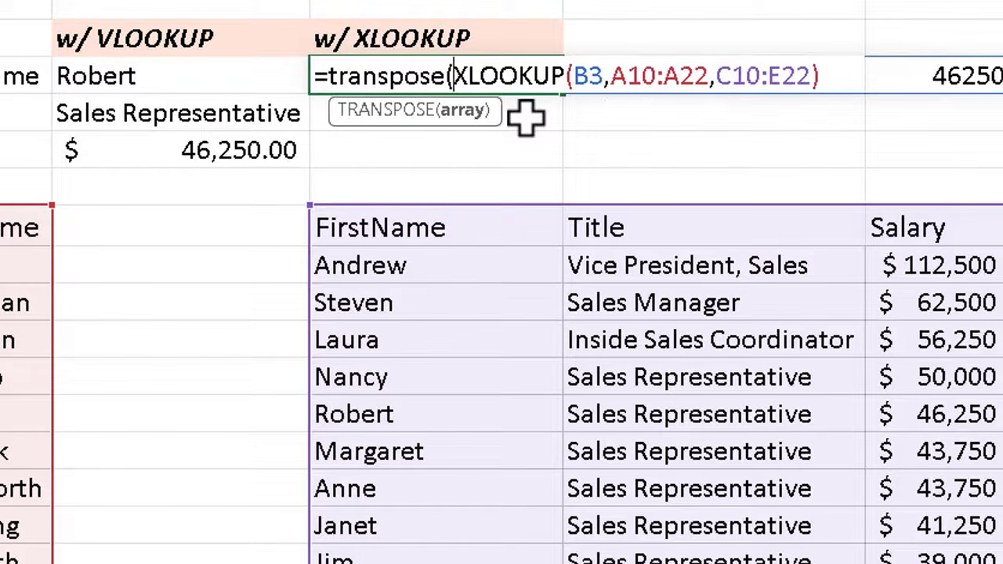
click(842, 80)
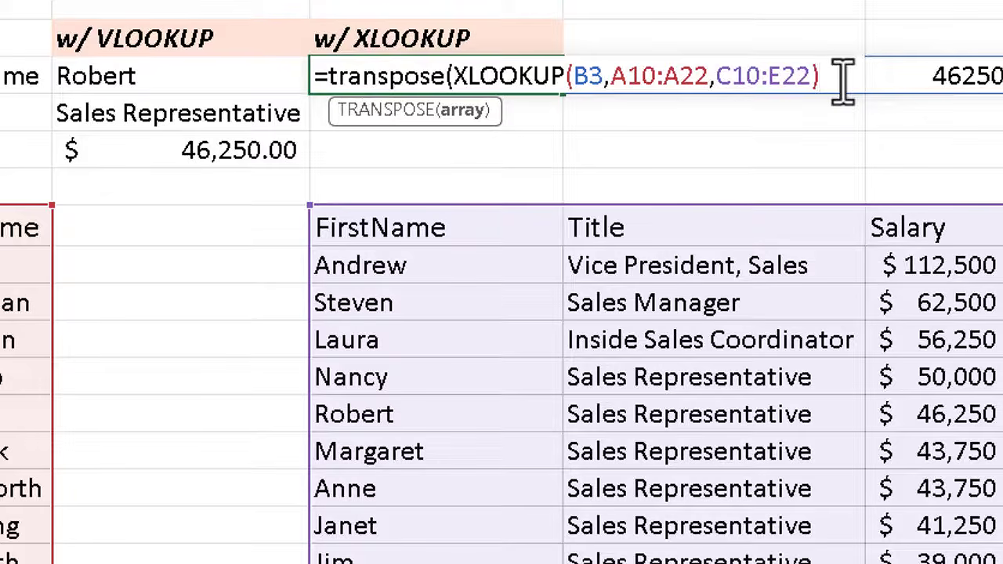
text())
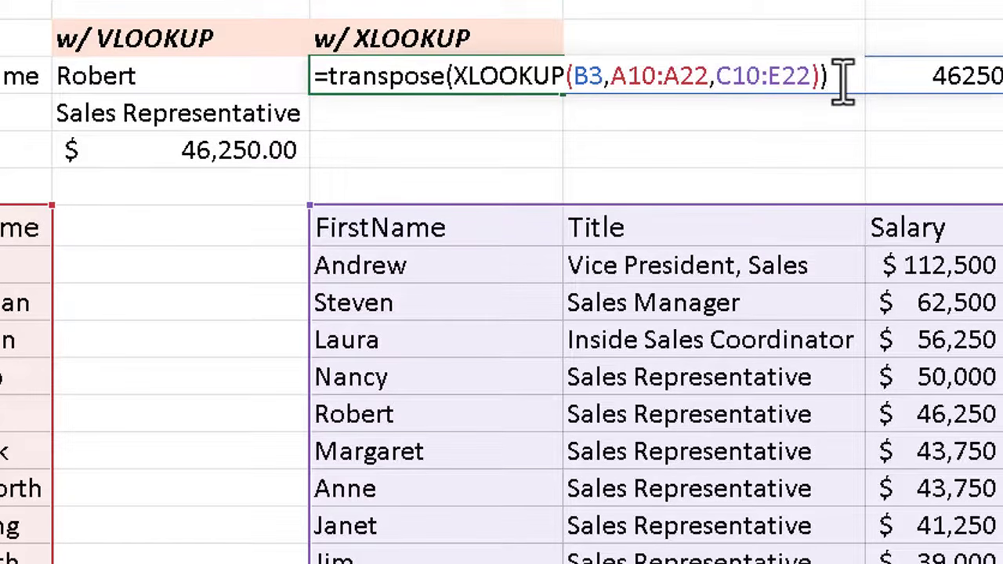
key(Return)
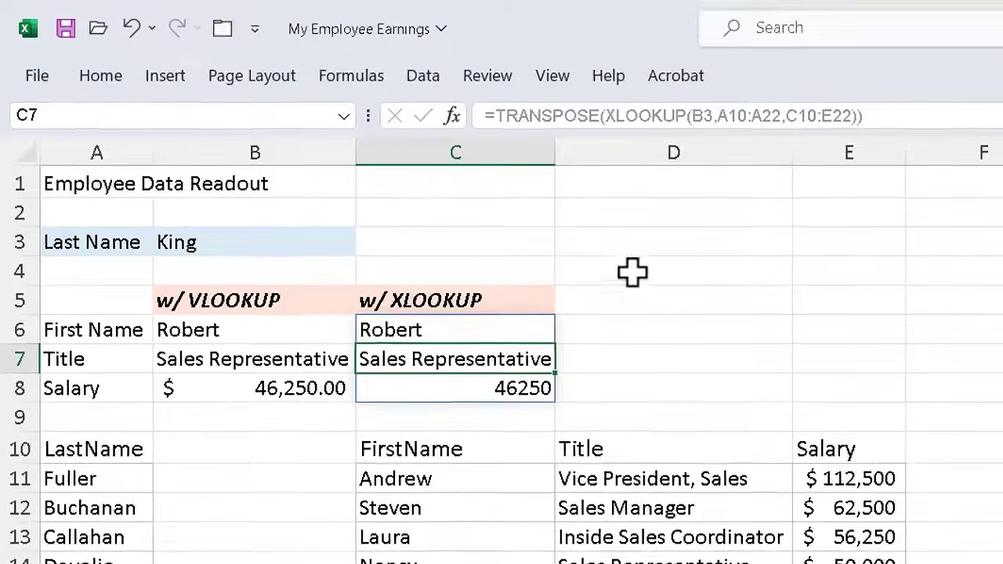
Format the XLOOKUP salary in C8 as Accounting, showing $ 46,250.00
click(478, 386)
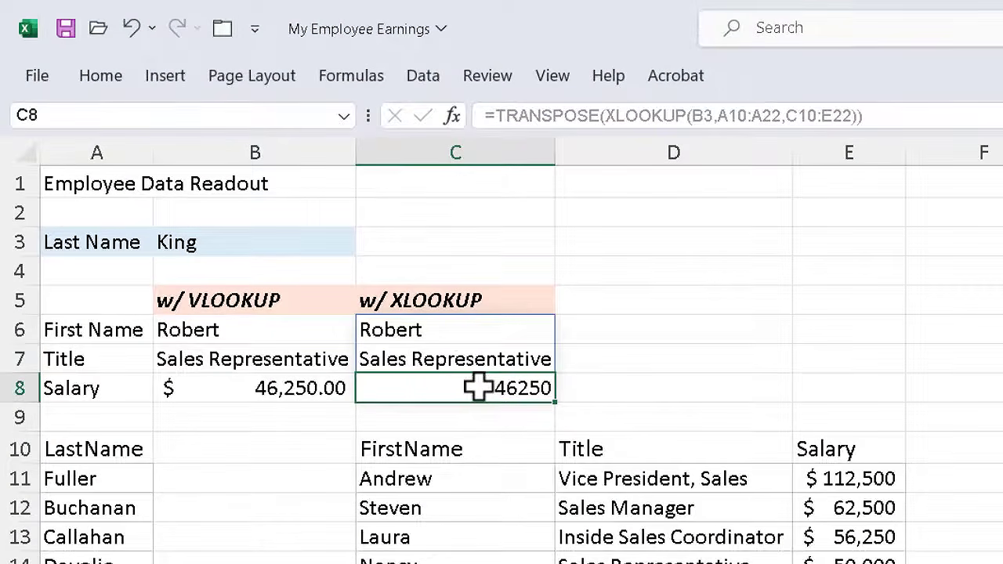
click(106, 75)
click(660, 144)
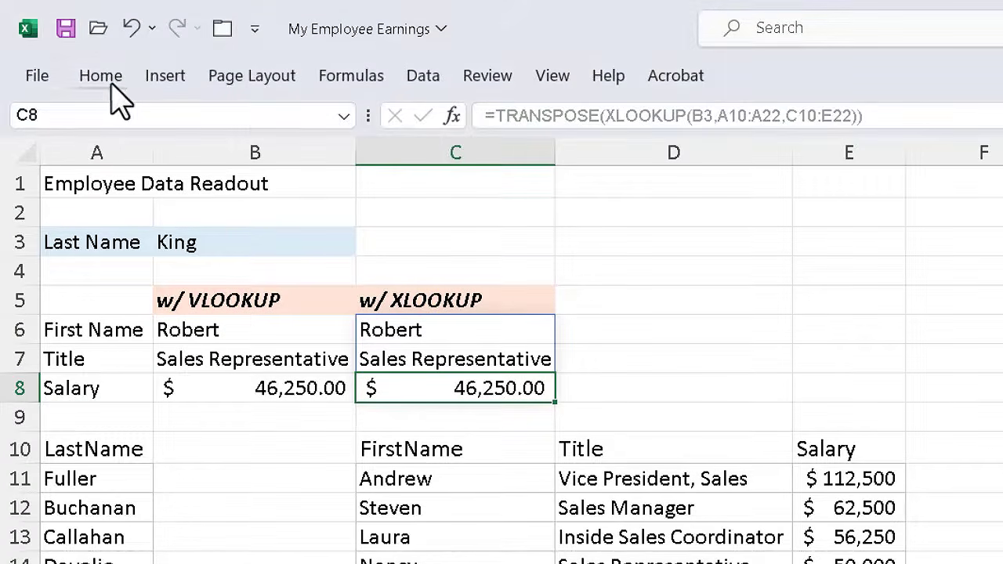
click(449, 331)
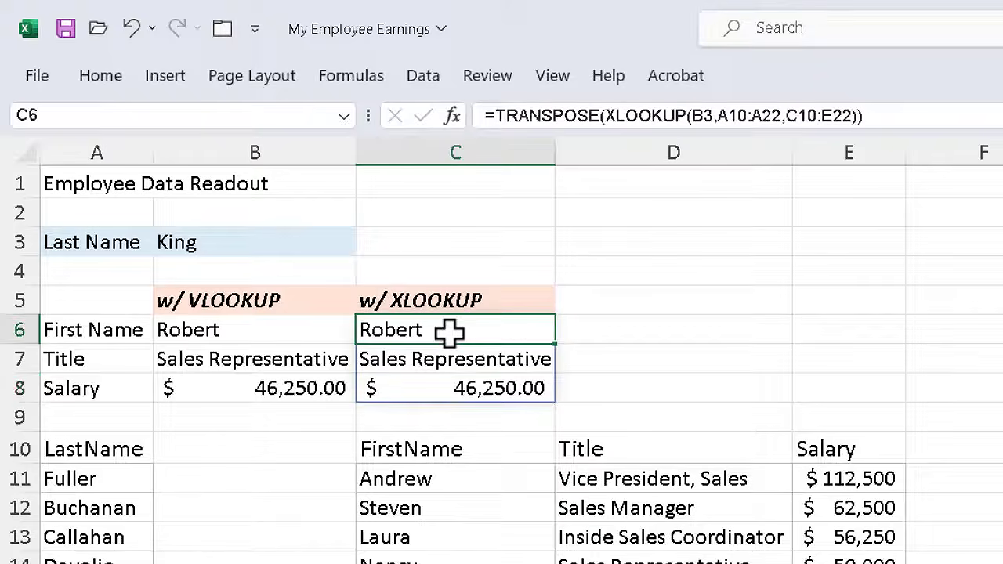